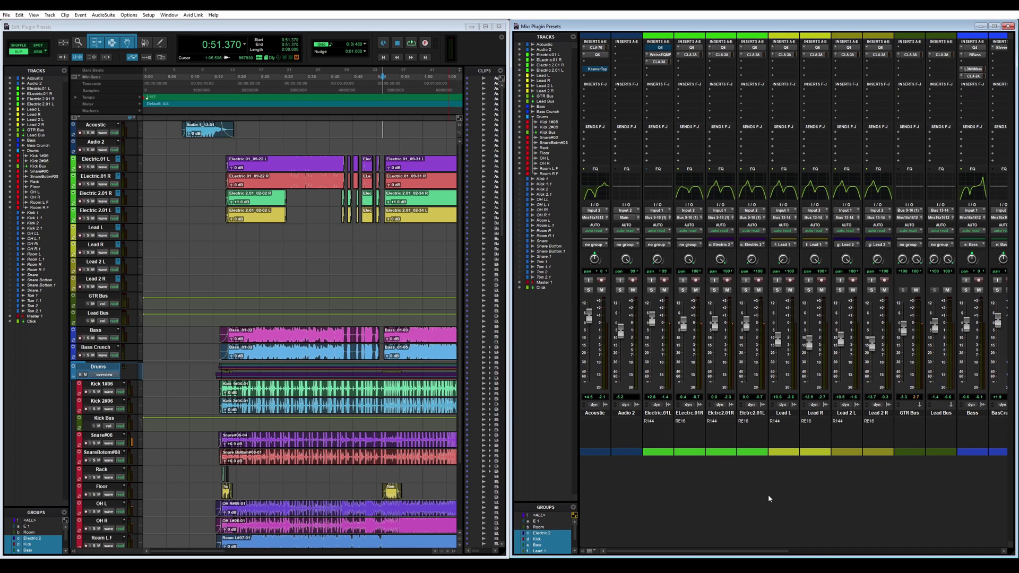
Scroll the Mix window right to bring the drum channel strips into view
{"action": "scroll", "coordinate": [768, 494], "scroll_direction": "right", "scroll_amount": 7}
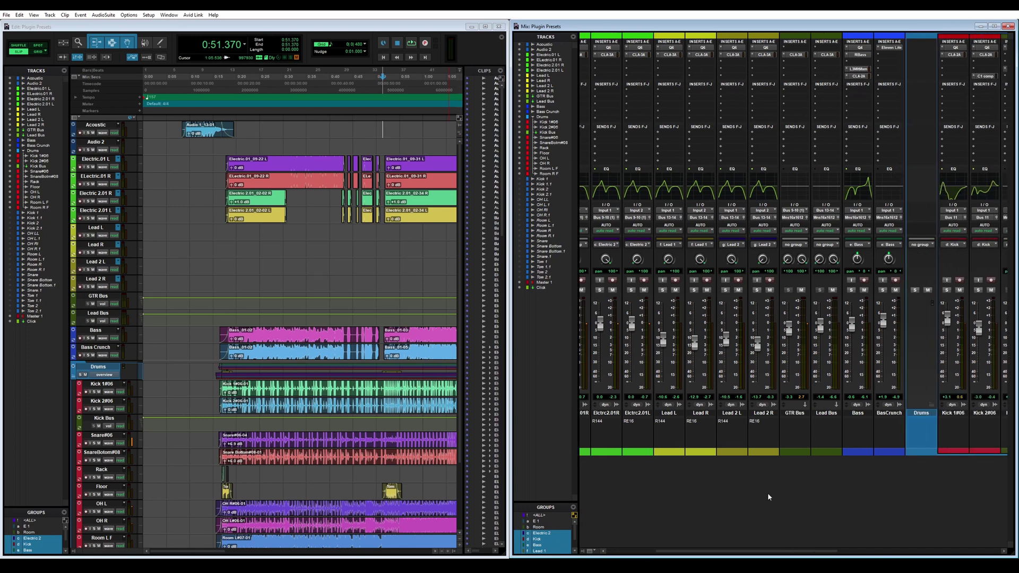
Open Kick 1's Q10, check its preset list, then bring up the preset settings menu
{"action": "left_click", "coordinate": [858, 47]}
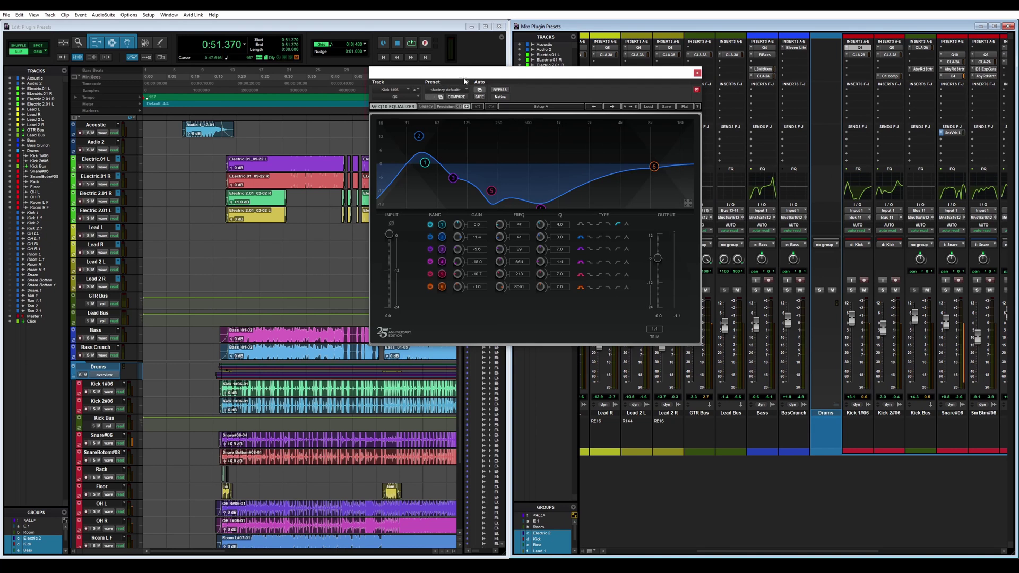
{"action": "left_click", "coordinate": [446, 90]}
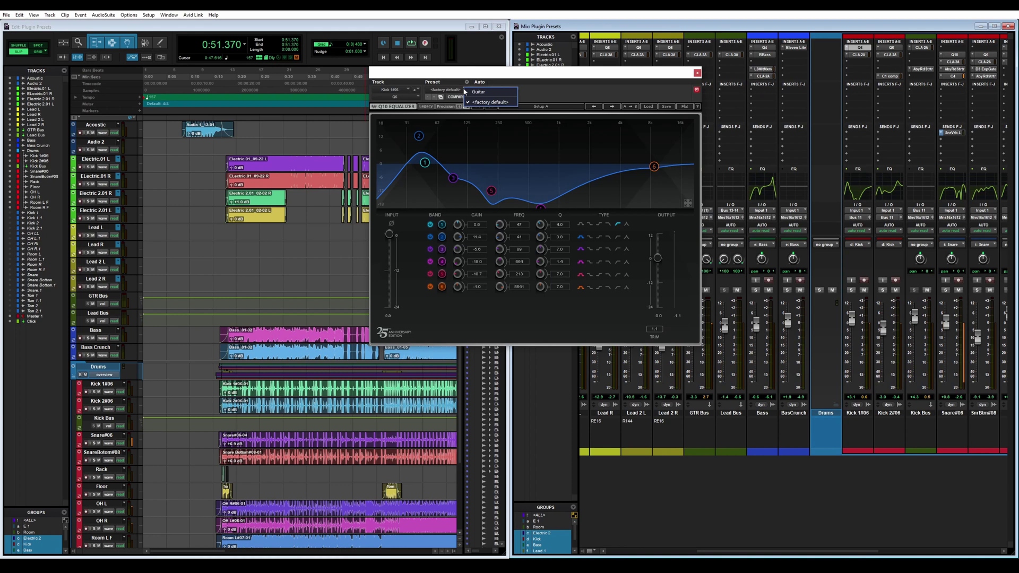
{"action": "left_click", "coordinate": [449, 95]}
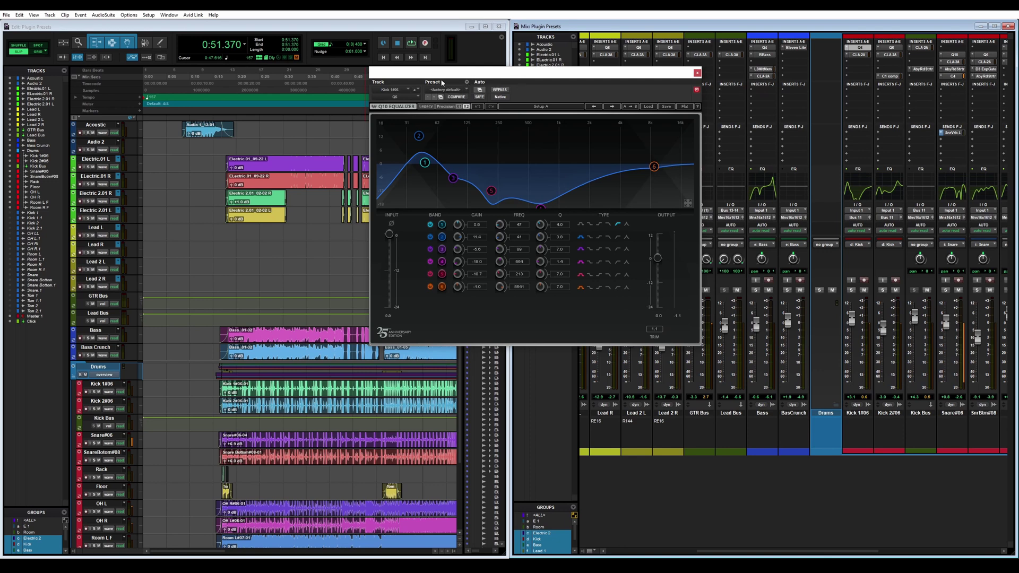
{"action": "left_click", "coordinate": [466, 82]}
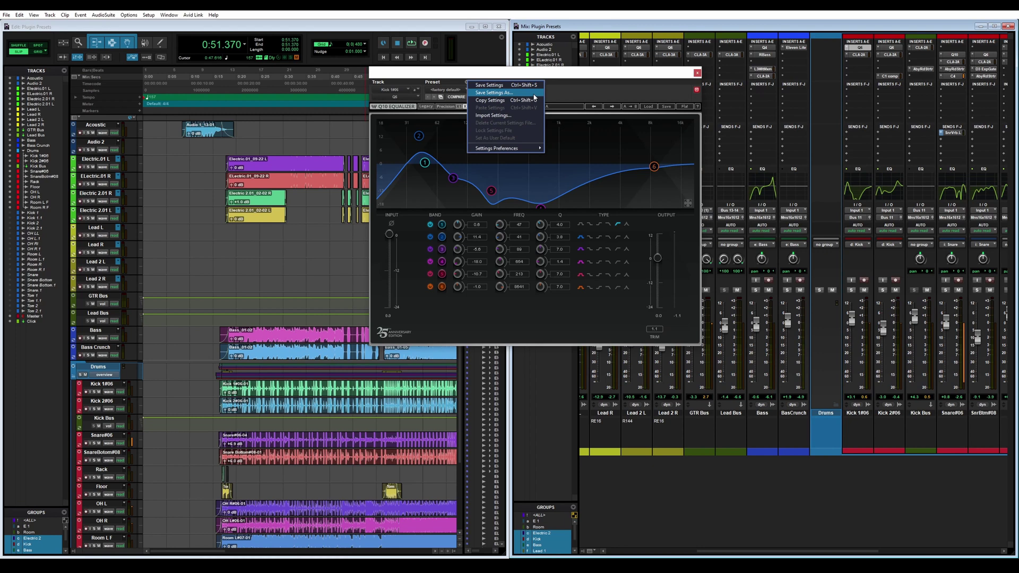
Save Kick 1's Q10 settings as 'Kick out' in the WaveShell AAX folder
{"action": "left_click", "coordinate": [507, 84]}
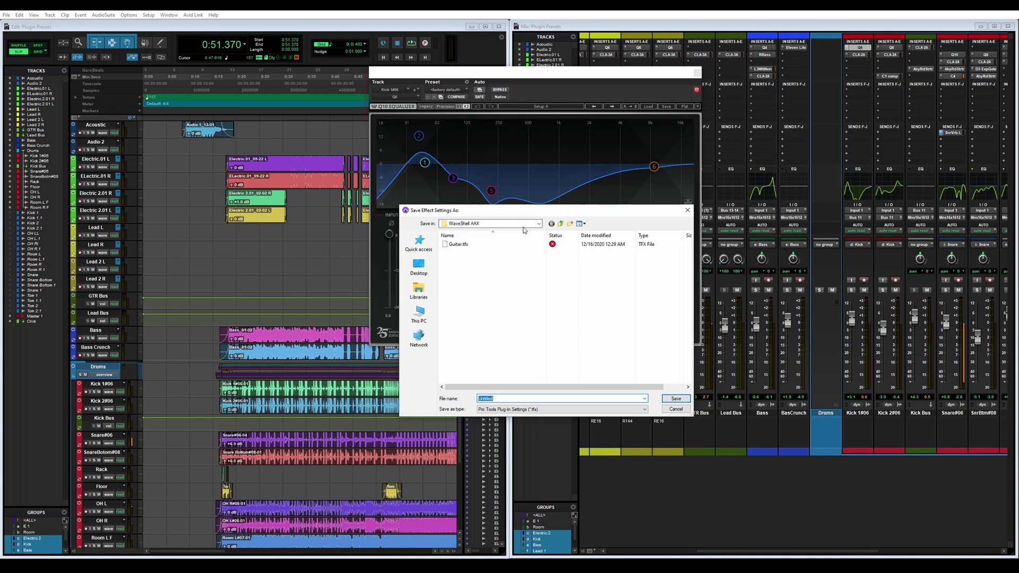
{"action": "left_click", "coordinate": [527, 224]}
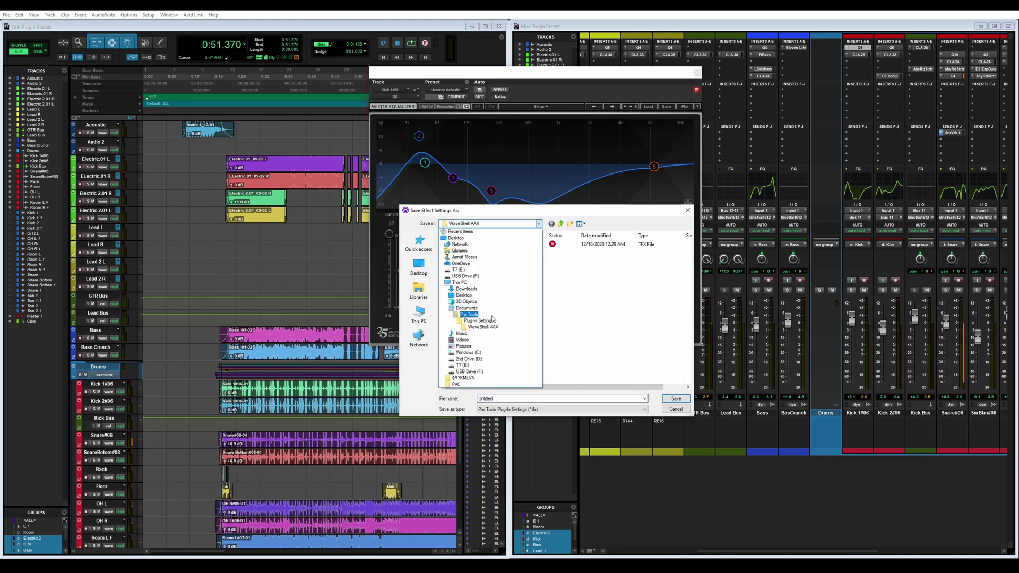
{"action": "left_click", "coordinate": [608, 330]}
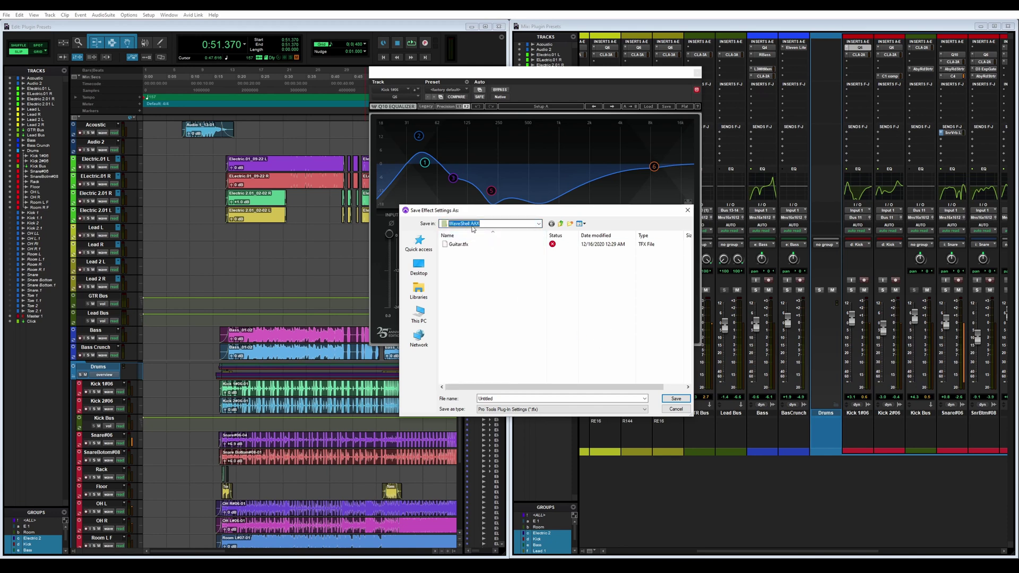
{"action": "double_click", "coordinate": [512, 398]}
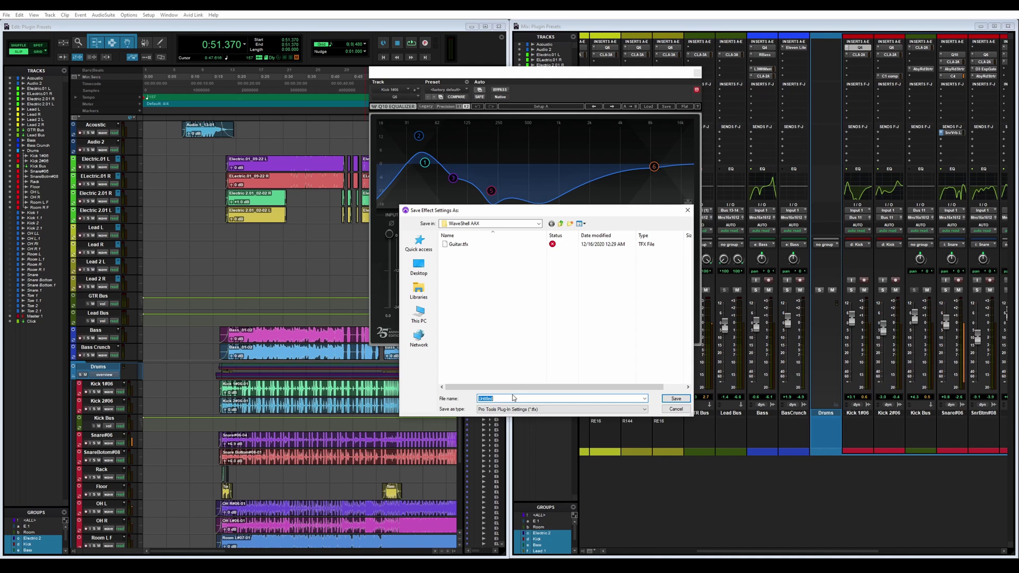
{"action": "type", "text": "Kick out"}
{"action": "left_click", "coordinate": [676, 398]}
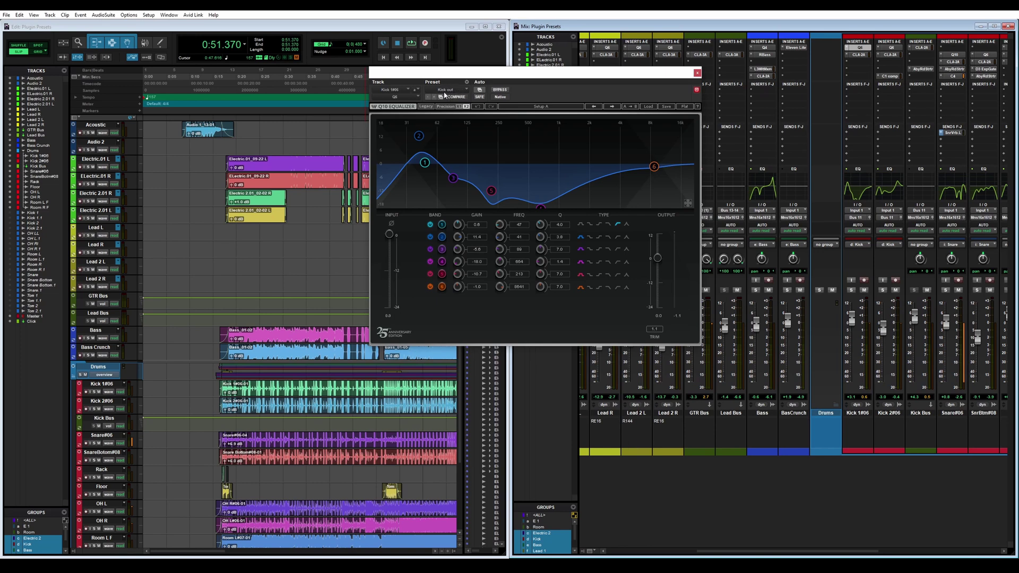
Open Kick 2's Q10 and save its EQ via Save Settings As as 'Kick In'
{"action": "left_click", "coordinate": [880, 49]}
{"action": "left_click", "coordinate": [462, 90]}
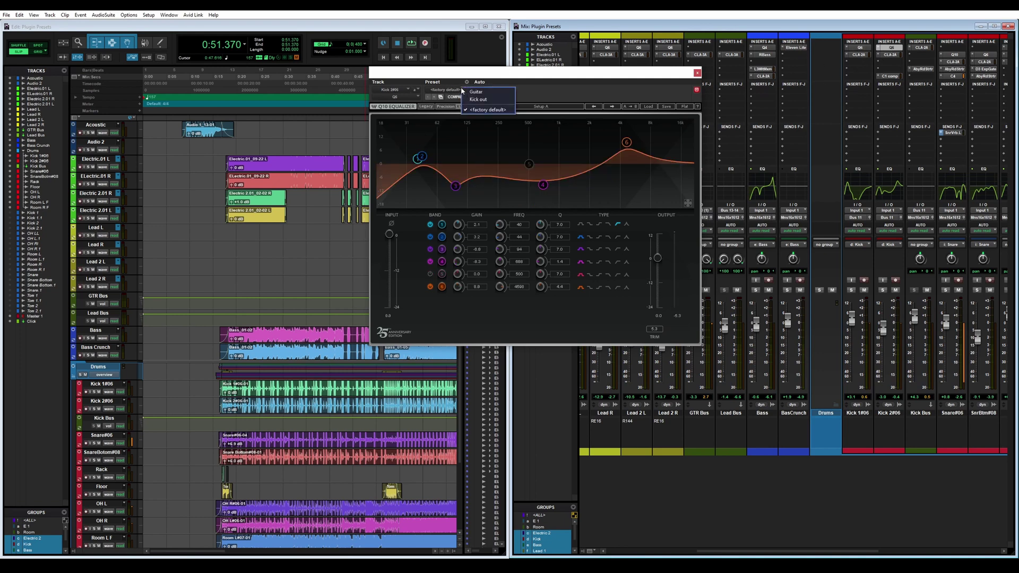
{"action": "left_click", "coordinate": [467, 82]}
{"action": "left_click", "coordinate": [466, 82]}
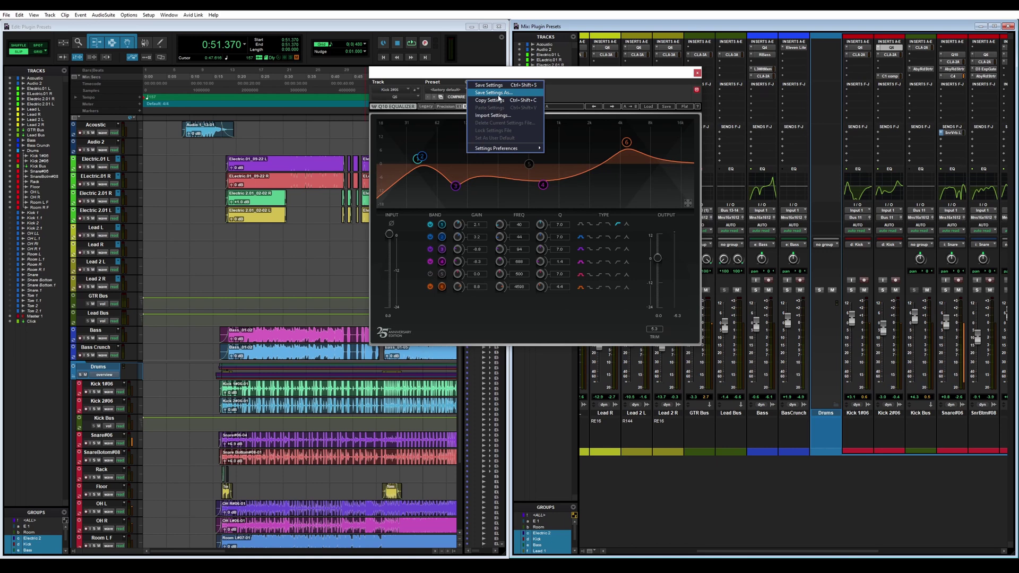
{"action": "left_click", "coordinate": [493, 93]}
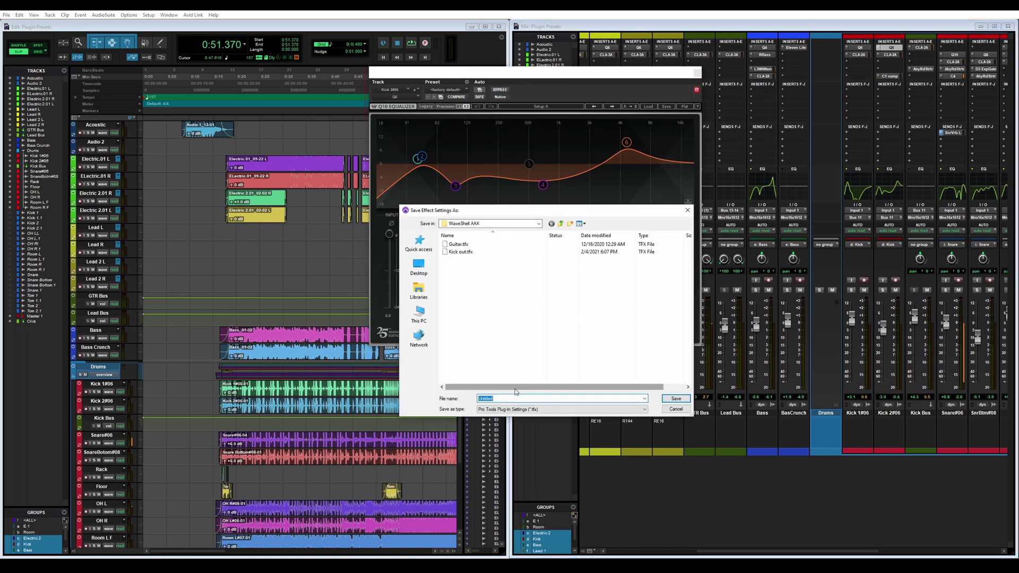
{"action": "type", "text": "Kick In"}
{"action": "key", "text": "Return"}
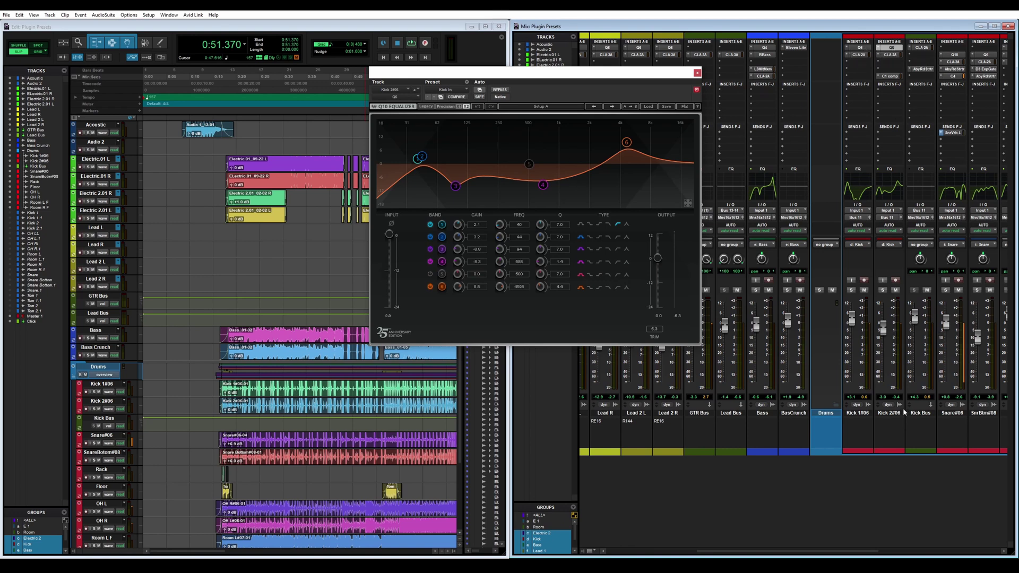
Load the Kick In preset on Kick 1's Q10, then switch it back to Kick out
{"action": "left_click", "coordinate": [859, 47]}
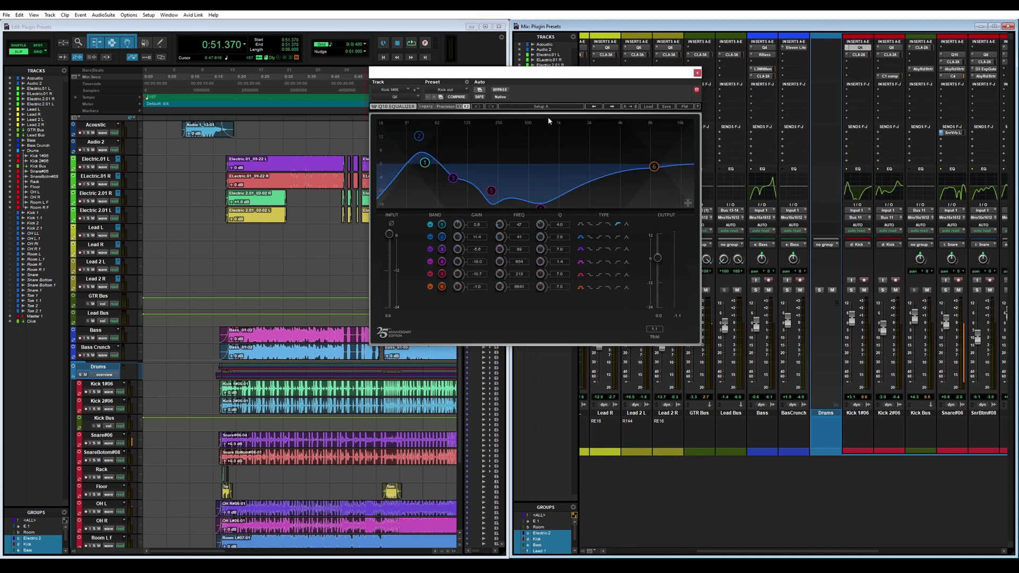
{"action": "left_click", "coordinate": [465, 91]}
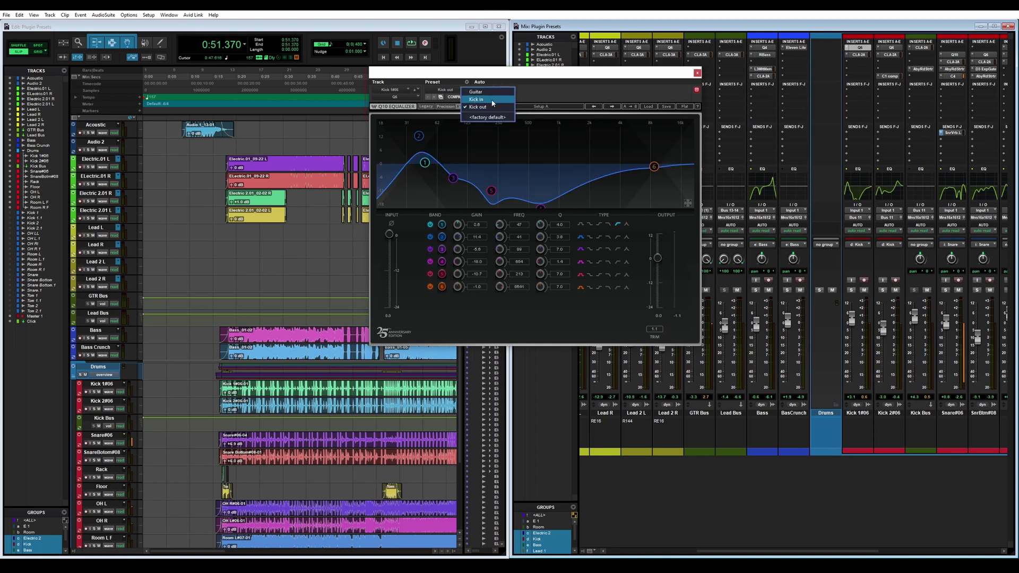
{"action": "left_click", "coordinate": [480, 105]}
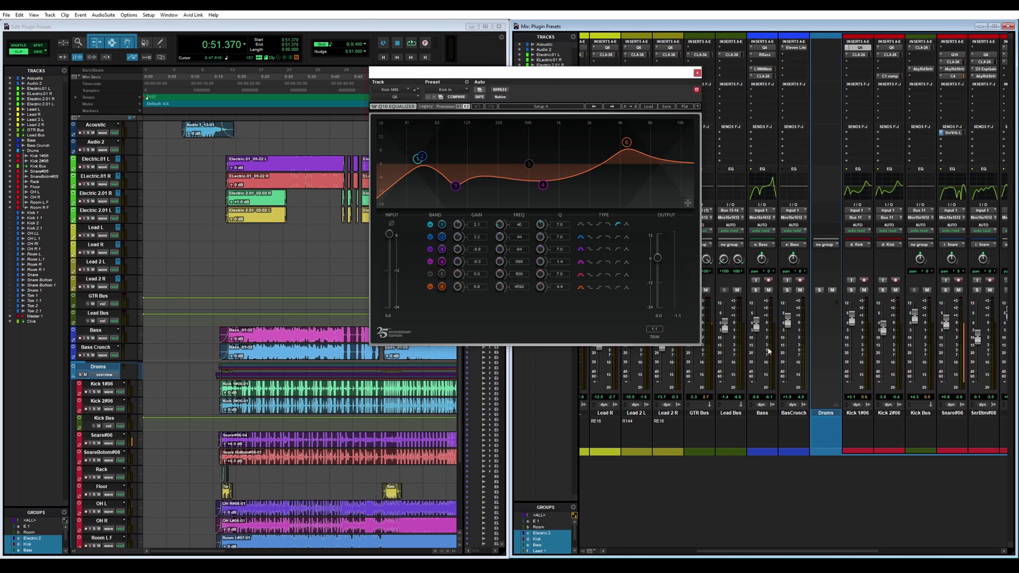
{"action": "left_click", "coordinate": [468, 92]}
{"action": "left_click", "coordinate": [480, 108]}
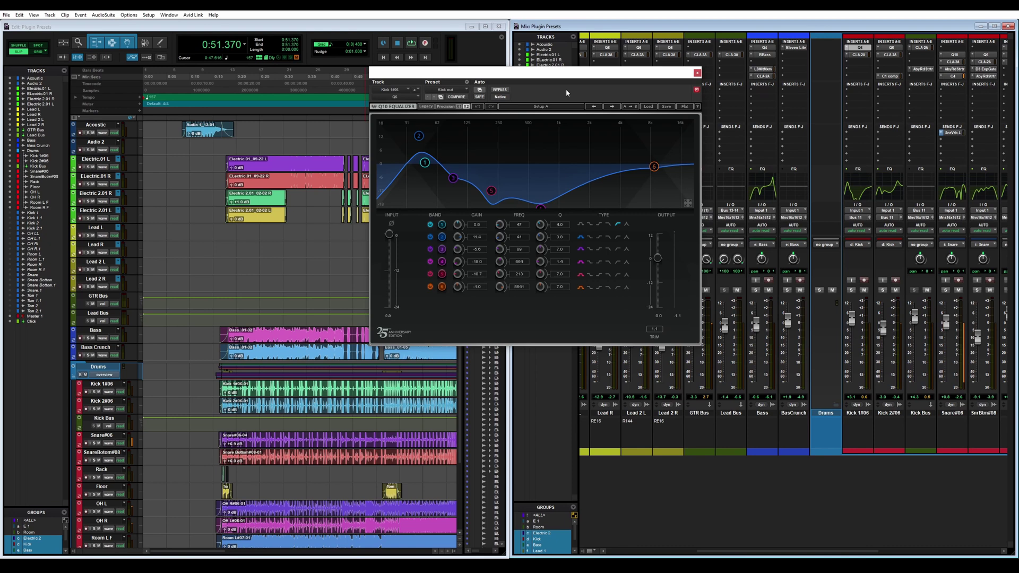
Copy Kick 1's Q10 settings and paste them onto Kick 2's Q10
{"action": "left_click", "coordinate": [467, 82]}
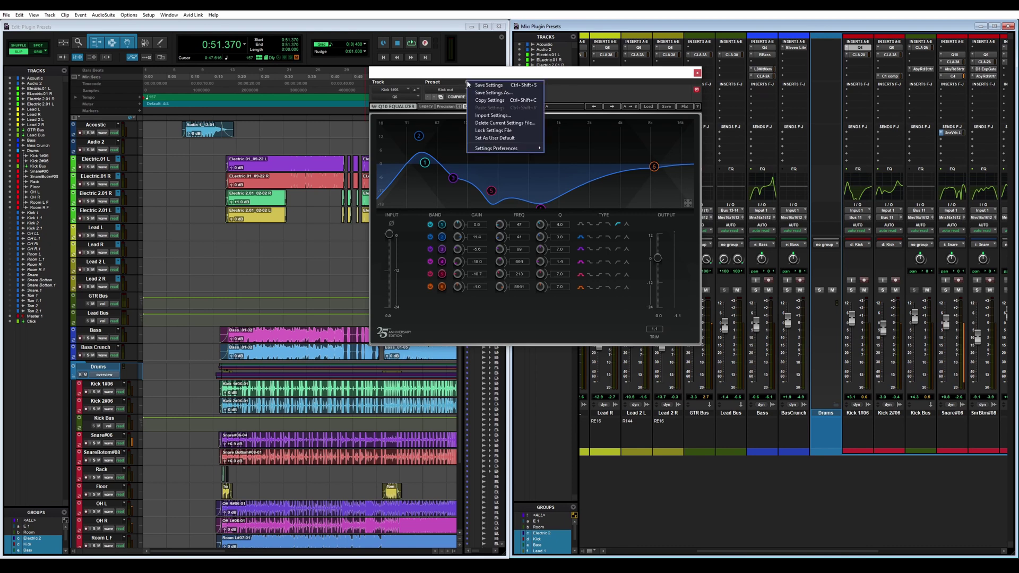
{"action": "left_click", "coordinate": [495, 104]}
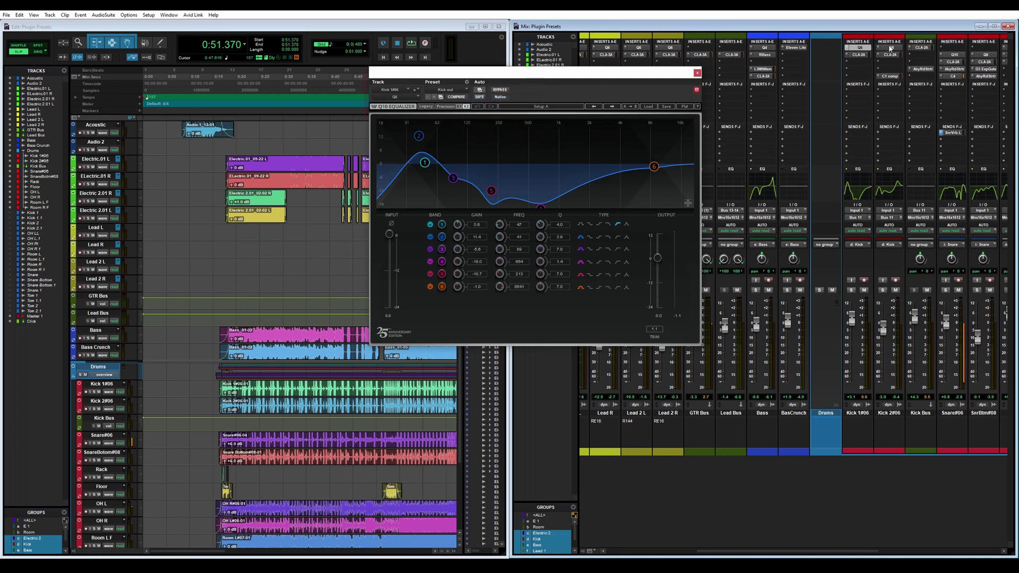
{"action": "left_click", "coordinate": [891, 48]}
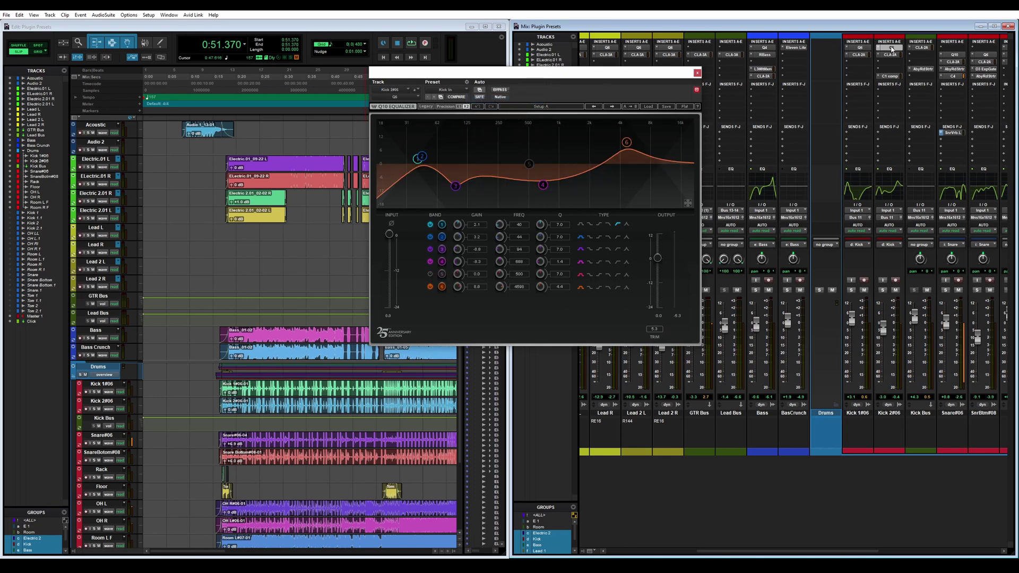
{"action": "left_click", "coordinate": [466, 82]}
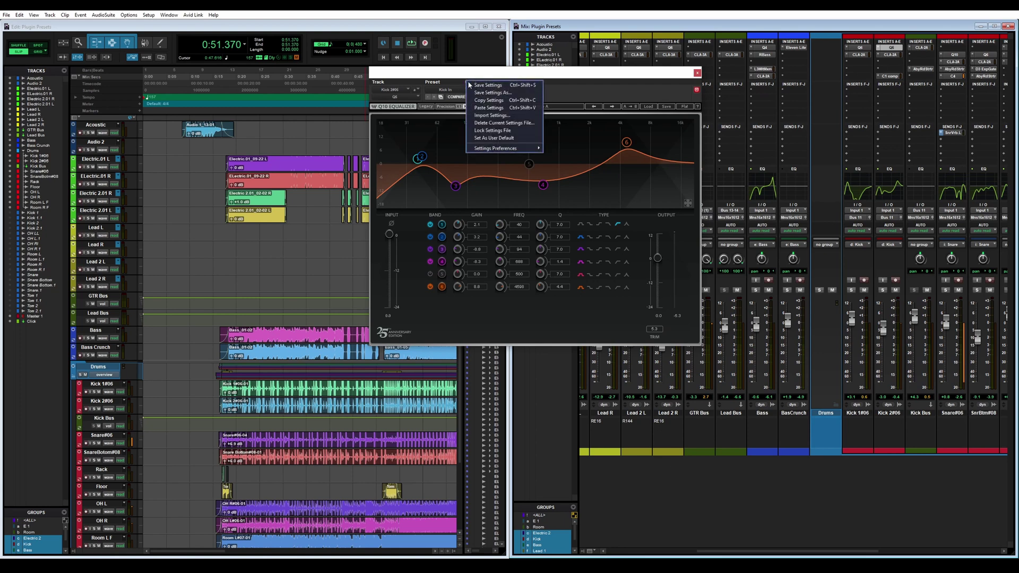
{"action": "left_click", "coordinate": [507, 107]}
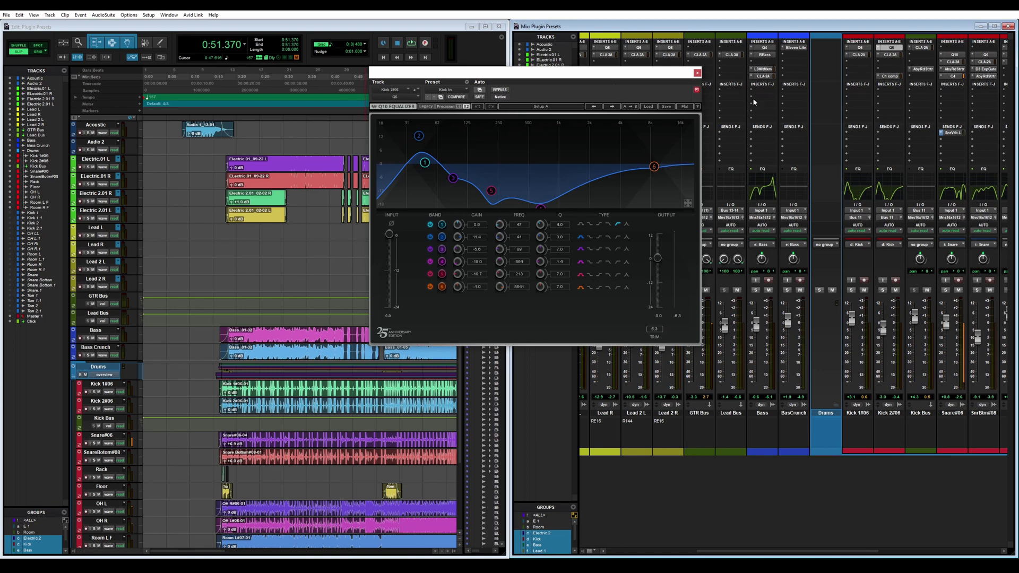
Reload the Kick In preset on Kick 2 and close the equalizer window
{"action": "left_click", "coordinate": [461, 90]}
{"action": "left_click", "coordinate": [480, 107]}
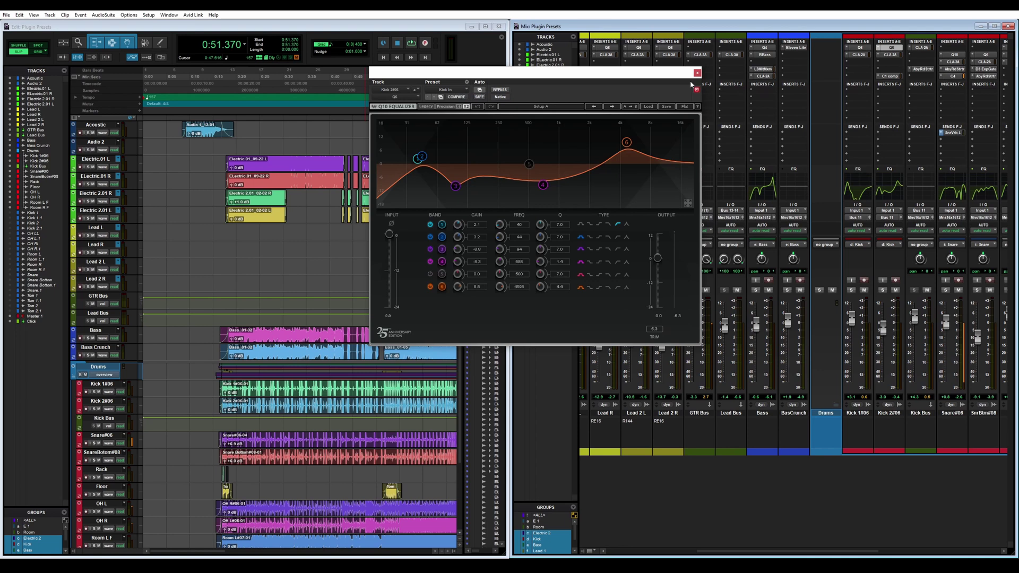
{"action": "left_click", "coordinate": [697, 73]}
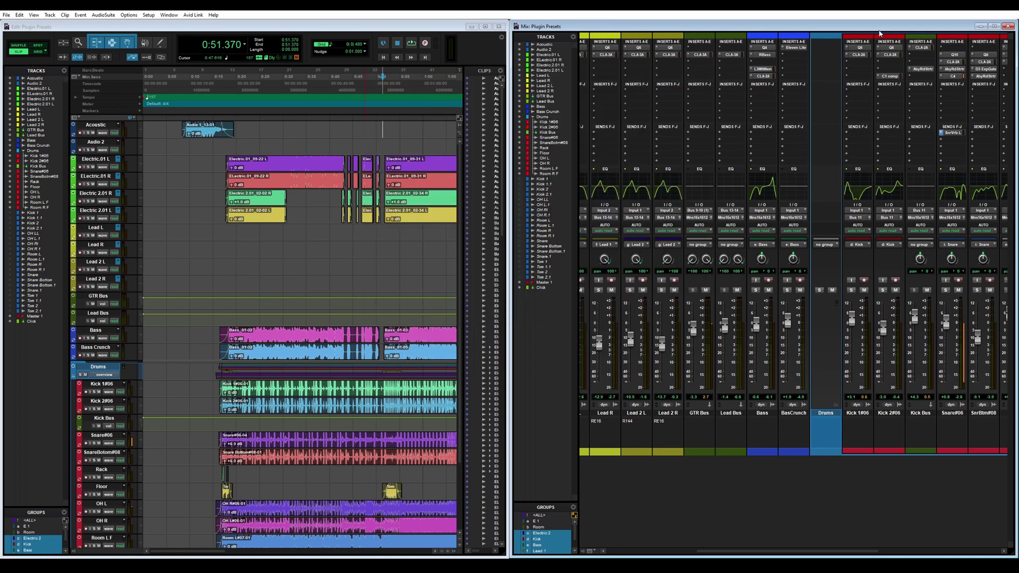
Open Kick 1806's Q10, browse the importable settings files, then cancel the import
{"action": "left_click", "coordinate": [860, 49]}
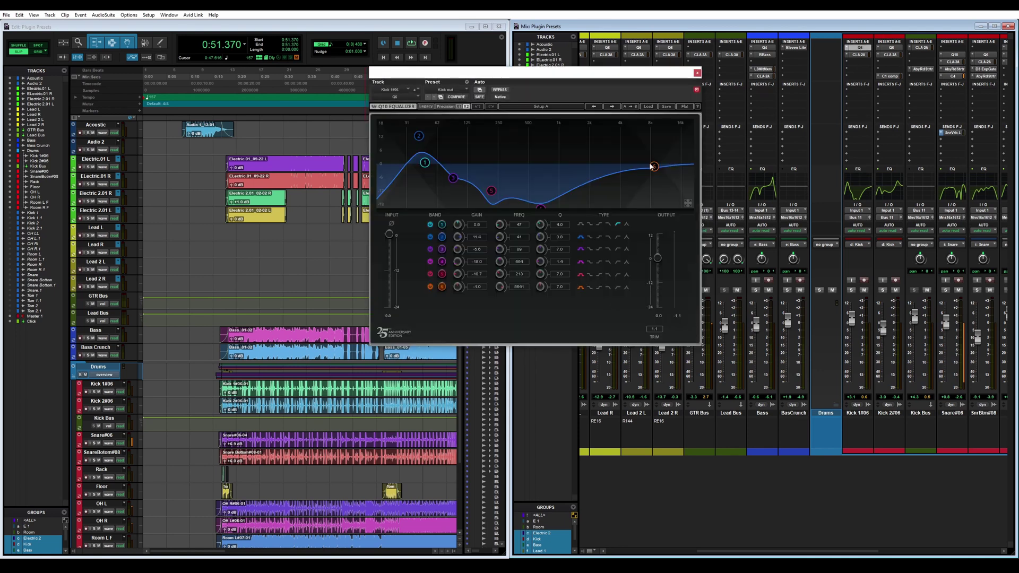
{"action": "left_click", "coordinate": [467, 84]}
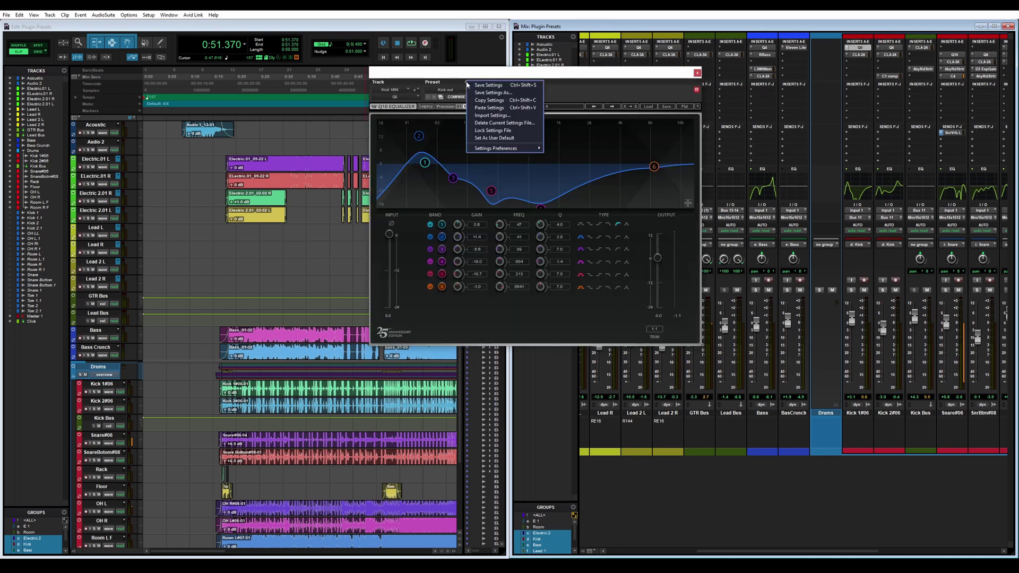
{"action": "left_click", "coordinate": [492, 115]}
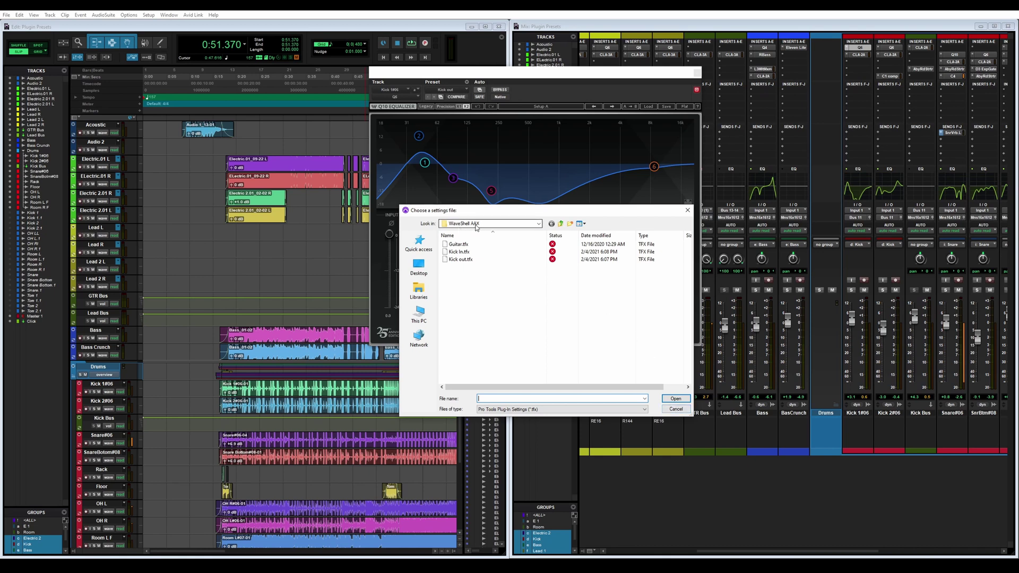
{"action": "left_click", "coordinate": [674, 410]}
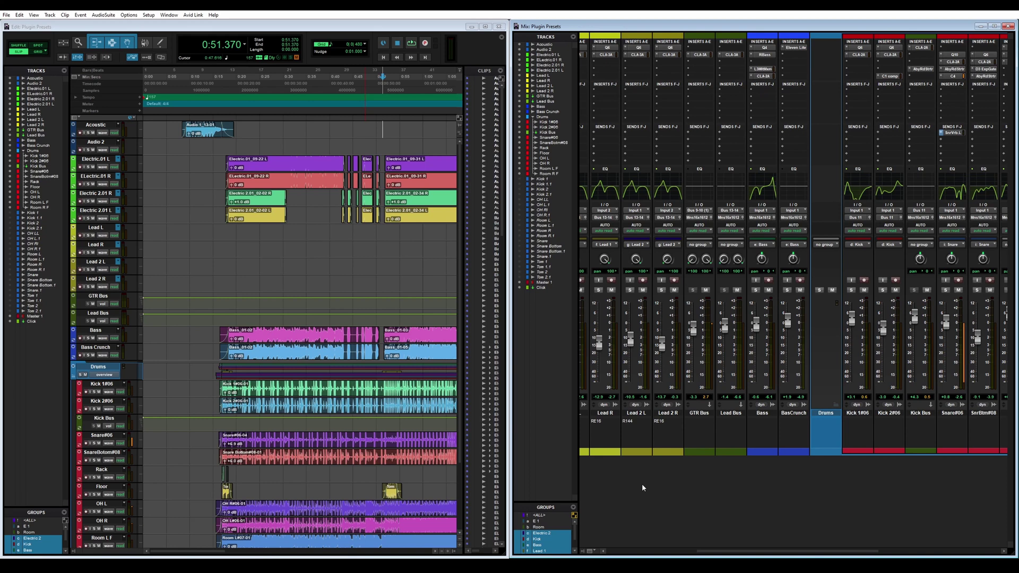
Audition <factory default>, Kick In and Kick out on Kick 1806's Q10, ending on Kick out
{"action": "left_click", "coordinate": [863, 47]}
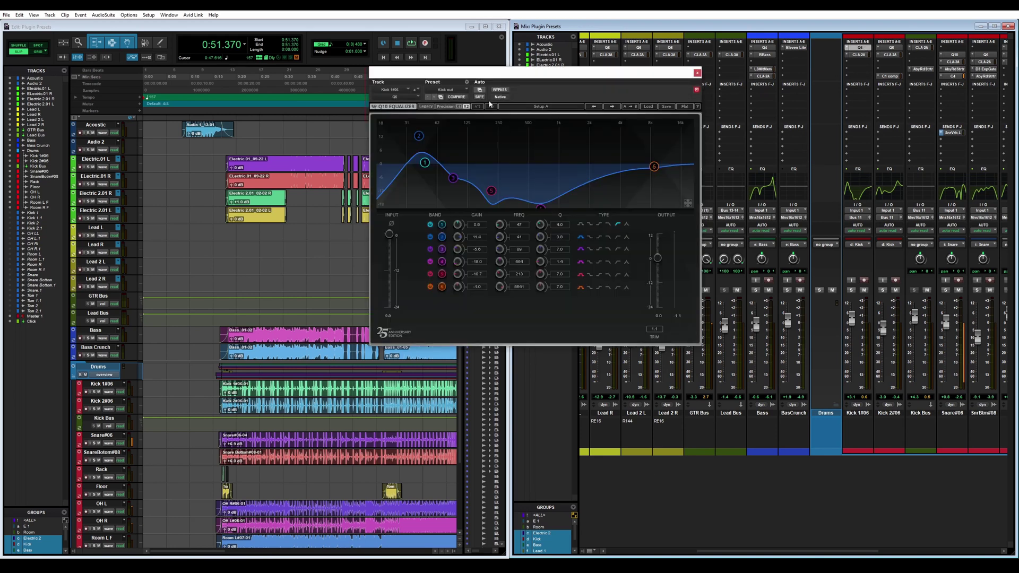
{"action": "left_click", "coordinate": [466, 83]}
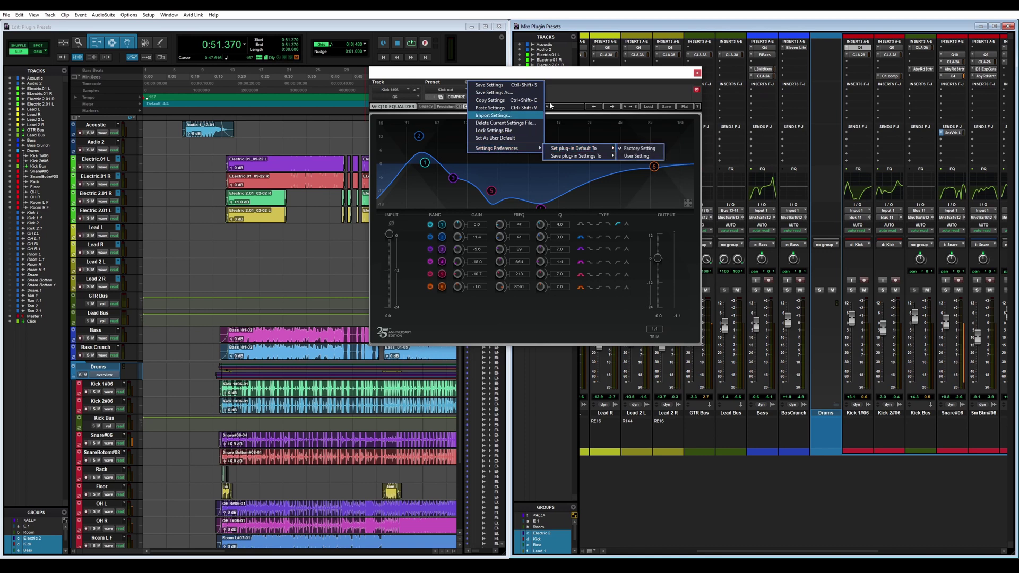
{"action": "left_click", "coordinate": [475, 104]}
{"action": "left_click", "coordinate": [466, 90]}
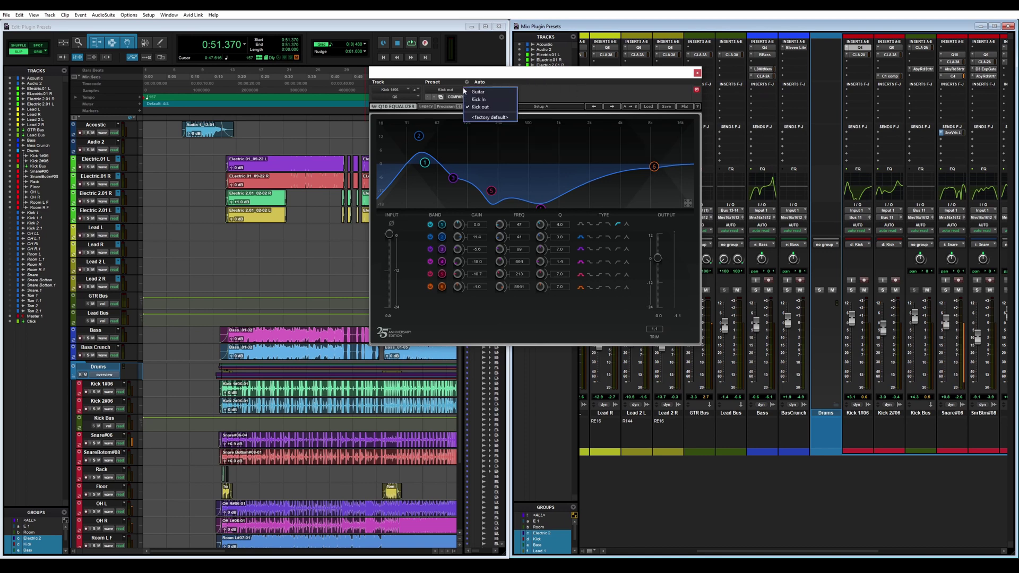
{"action": "left_click", "coordinate": [491, 117]}
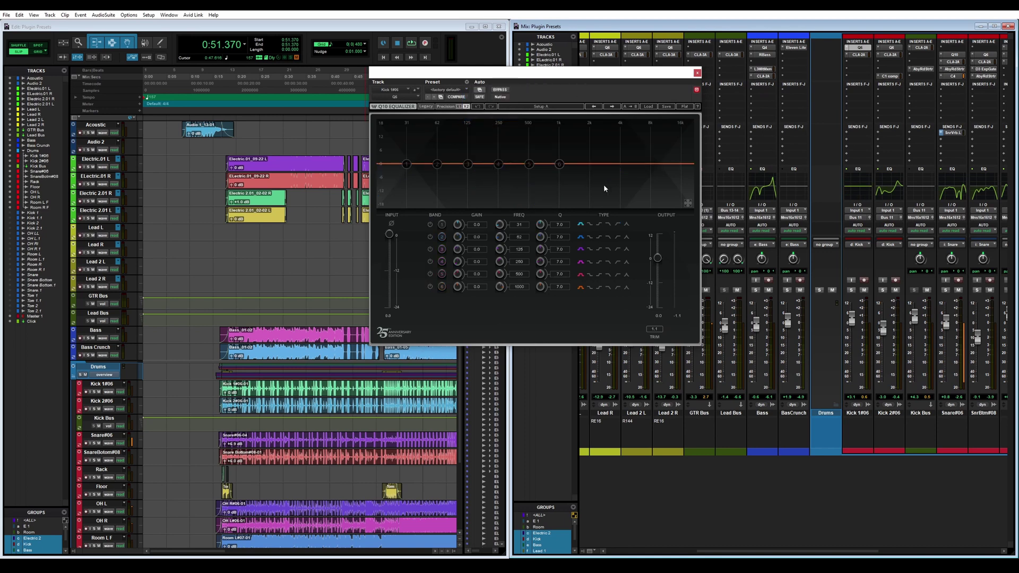
{"action": "left_click", "coordinate": [466, 90]}
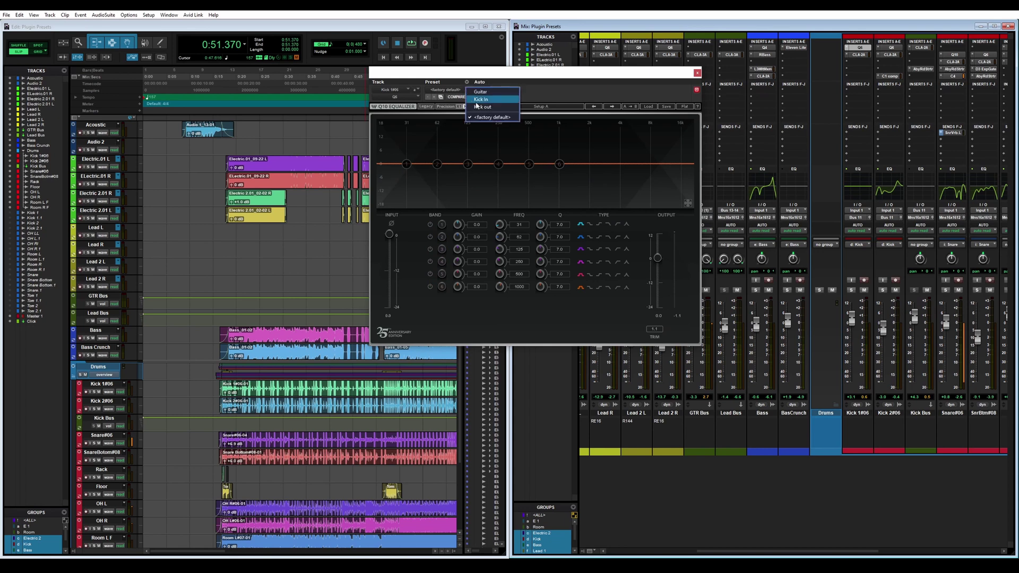
{"action": "left_click", "coordinate": [493, 99]}
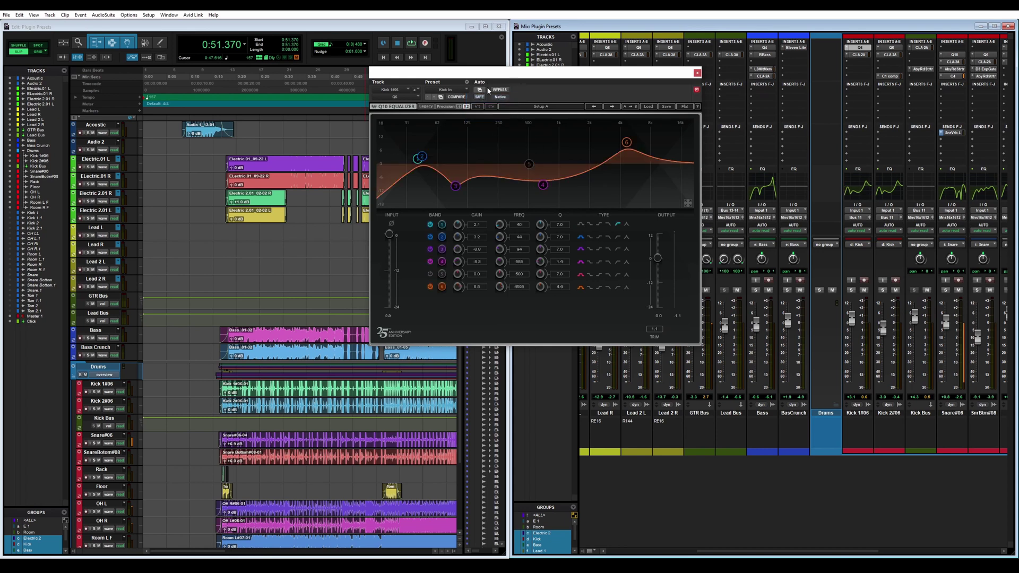
{"action": "left_click", "coordinate": [461, 91]}
{"action": "left_click", "coordinate": [495, 109]}
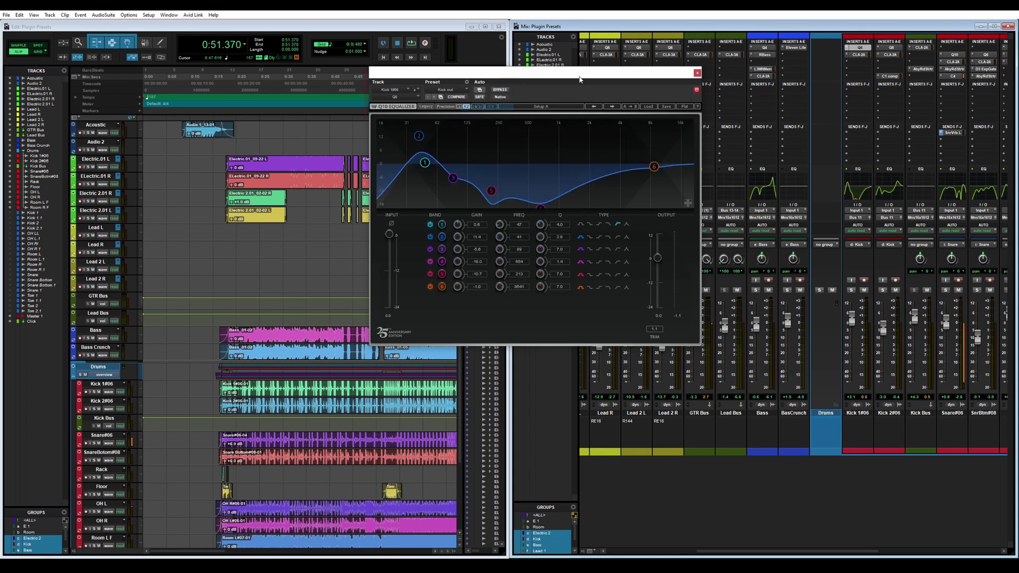
Set the Q10 plug-in default to User Setting under Settings Preferences
{"action": "left_click", "coordinate": [466, 83]}
{"action": "mouse_move", "coordinate": [516, 148]}
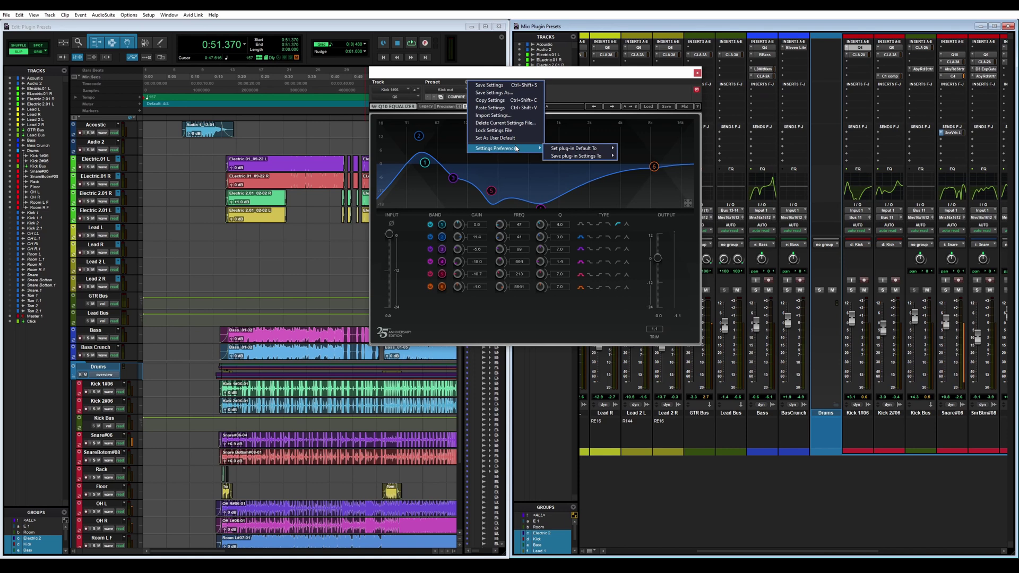
{"action": "mouse_move", "coordinate": [585, 152]}
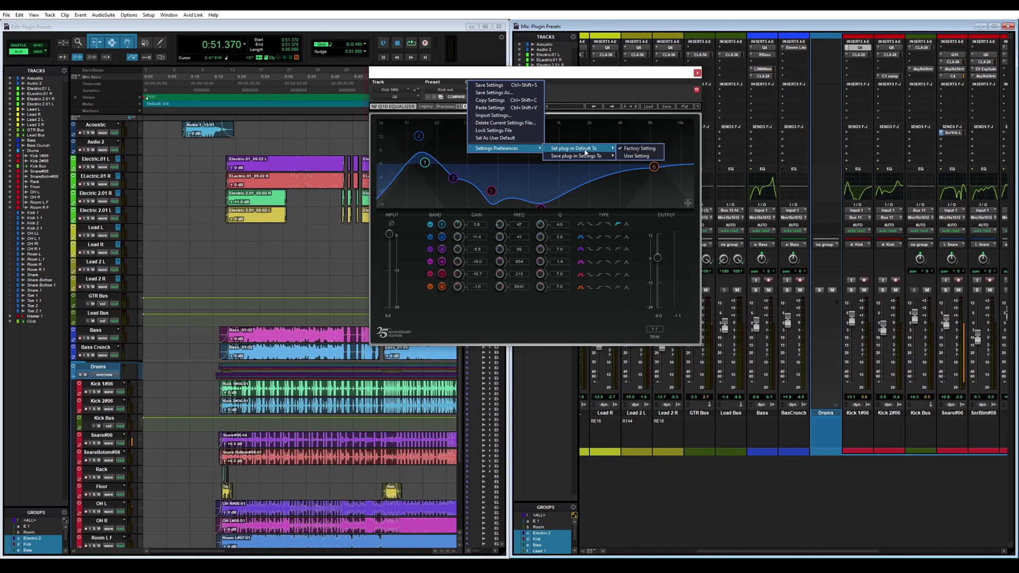
{"action": "left_click", "coordinate": [636, 155]}
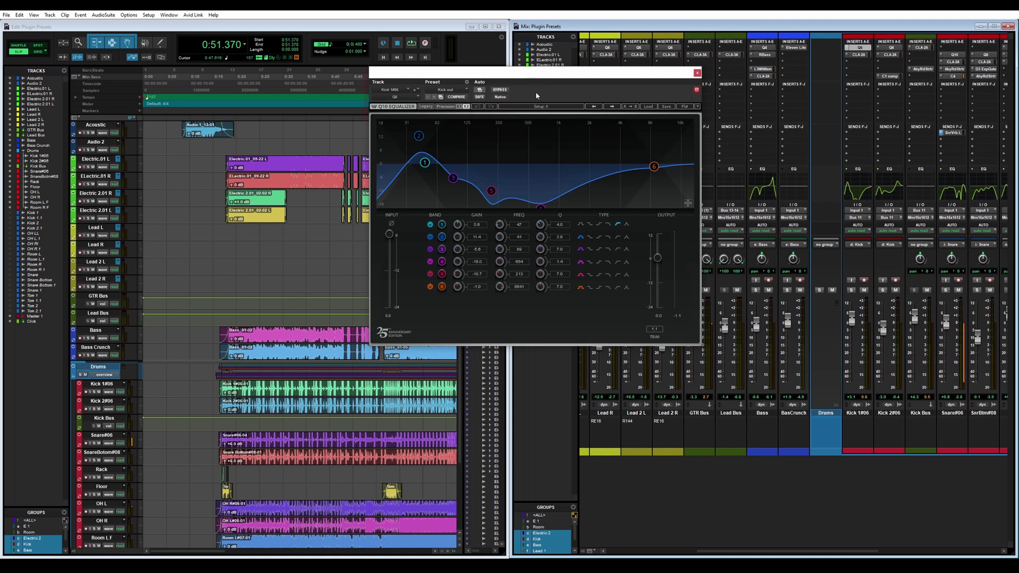
Store the Kick out EQ curve as the Q10's user default, applying Set As User Default twice
{"action": "left_click", "coordinate": [466, 83]}
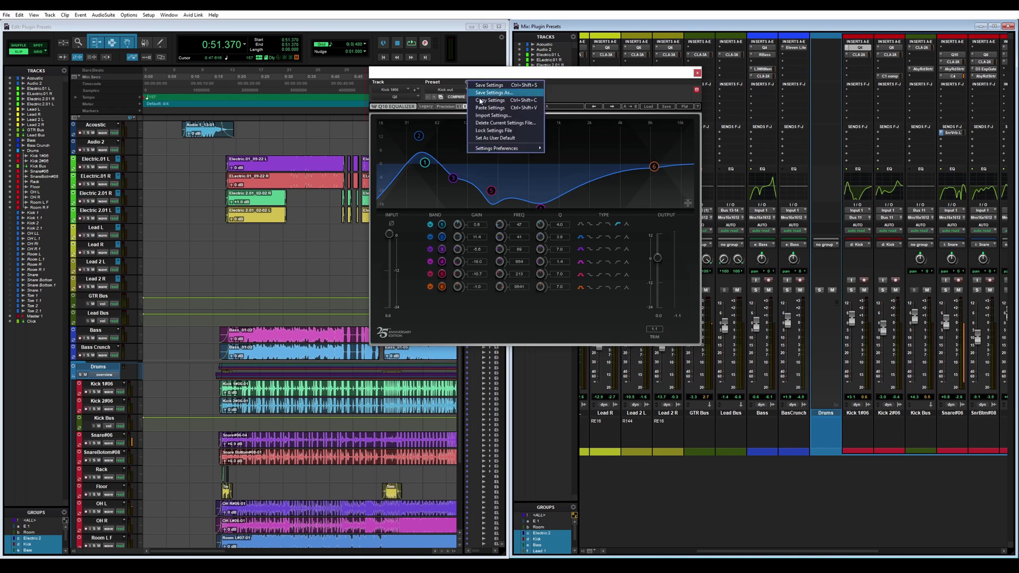
{"action": "left_click", "coordinate": [515, 139]}
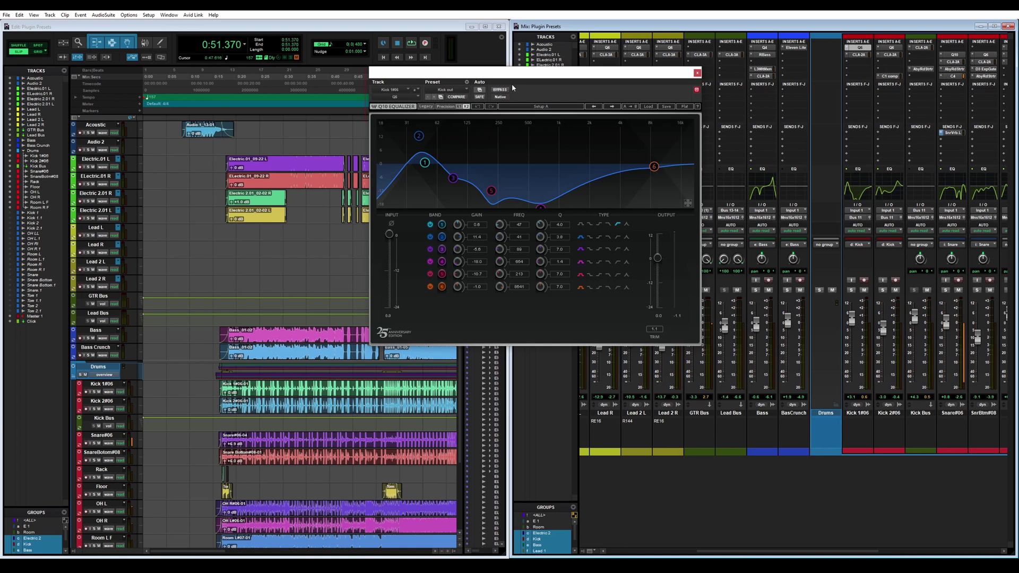
{"action": "left_click", "coordinate": [467, 83]}
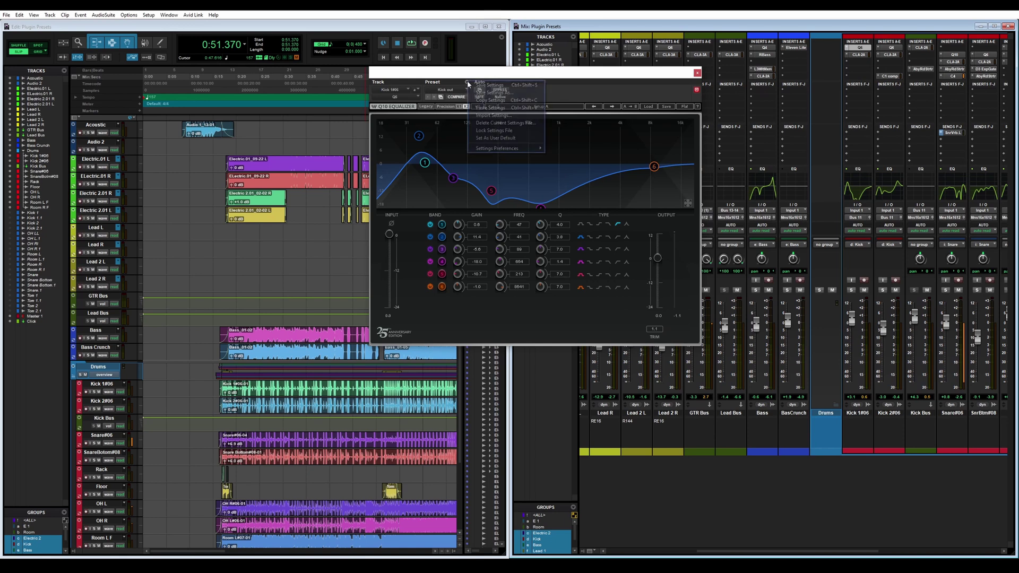
{"action": "left_click", "coordinate": [507, 139]}
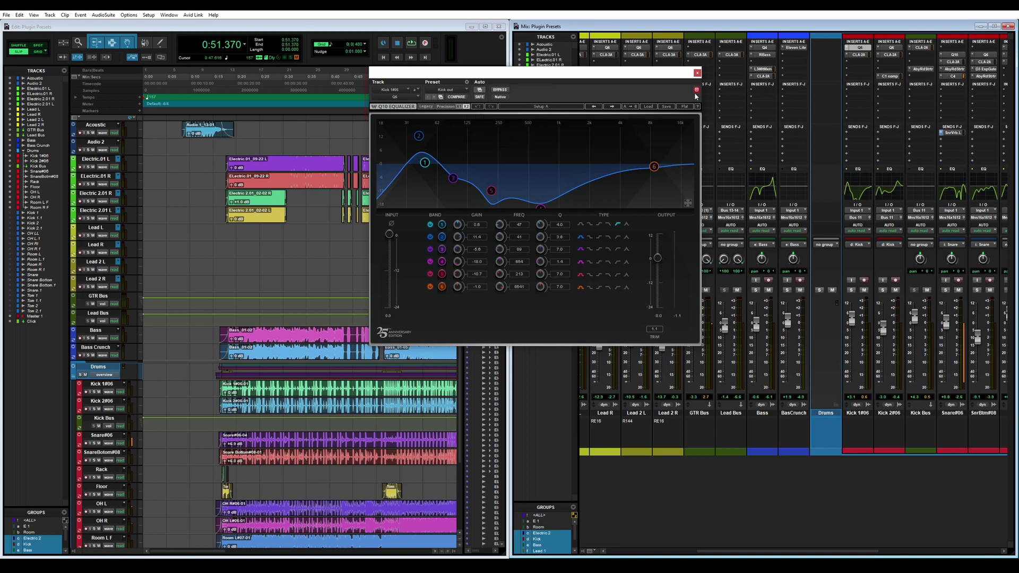
Close the EQ window and add a Q10 (mono) EQ on Kick 1806's empty insert
{"action": "left_click", "coordinate": [697, 72]}
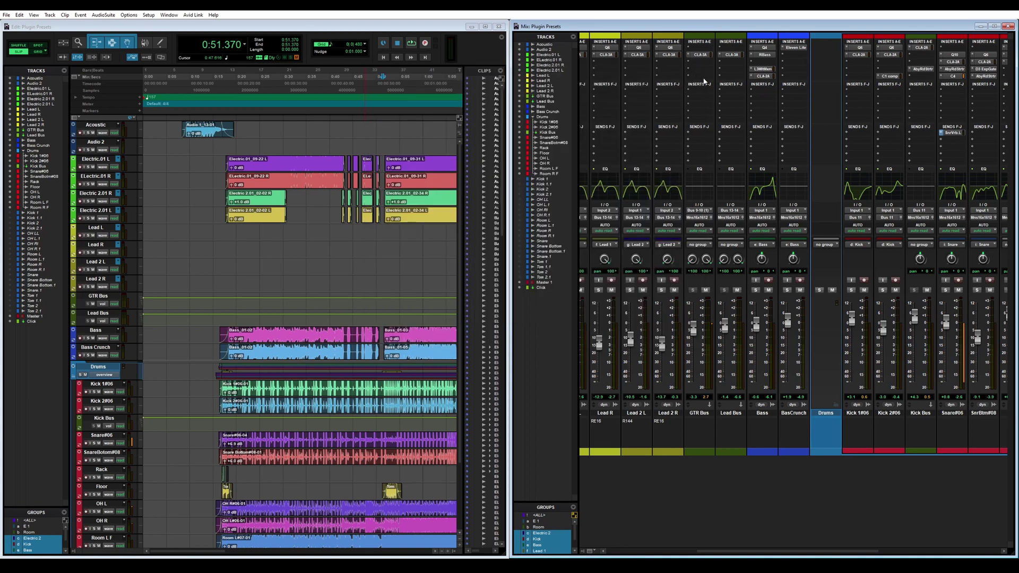
{"action": "left_click", "coordinate": [850, 69]}
{"action": "mouse_move", "coordinate": [902, 92]}
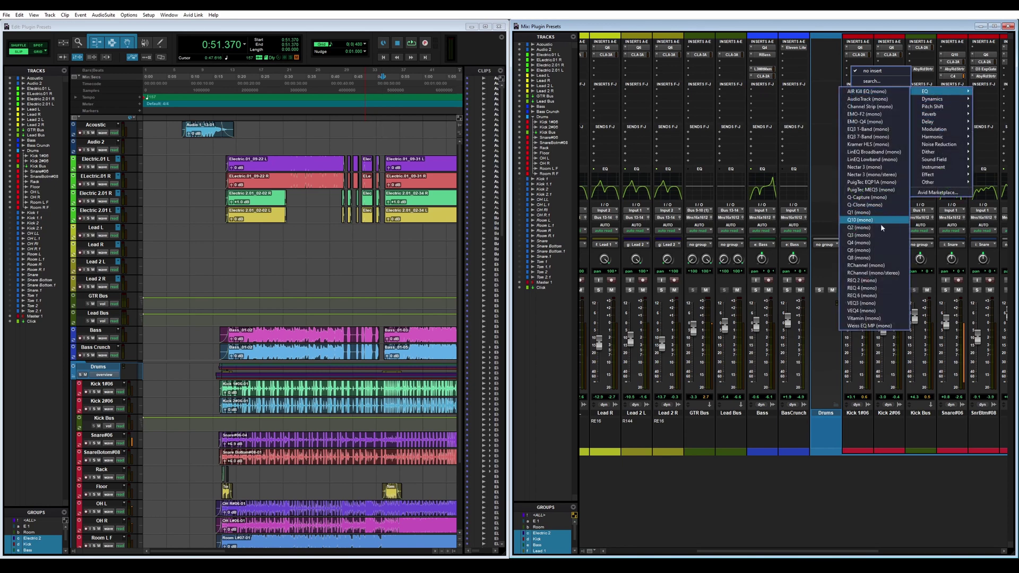
{"action": "left_click", "coordinate": [878, 250]}
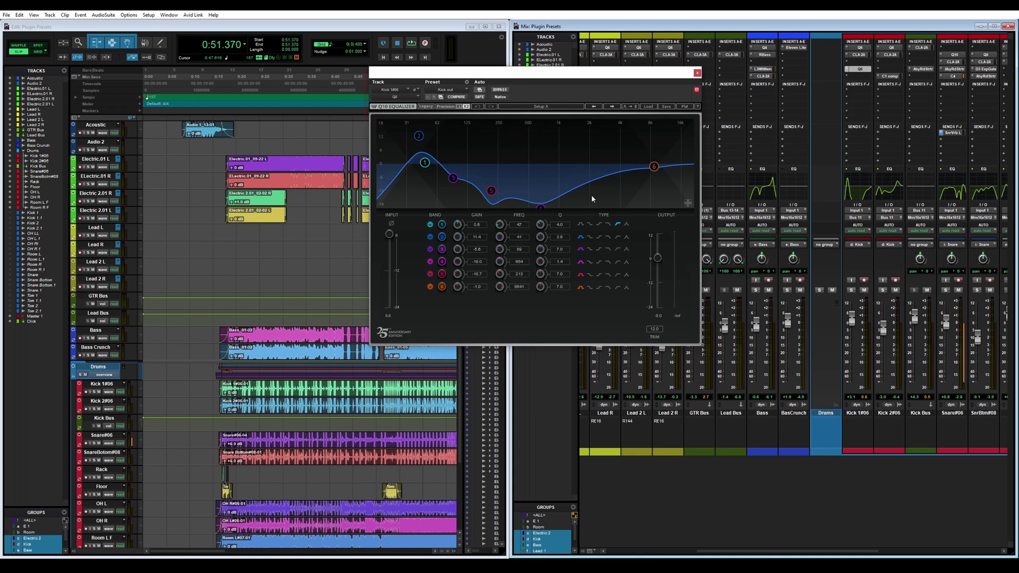
Set the Q10's Settings Preferences so plug-in settings save to the Session Folder
{"action": "left_click", "coordinate": [470, 83]}
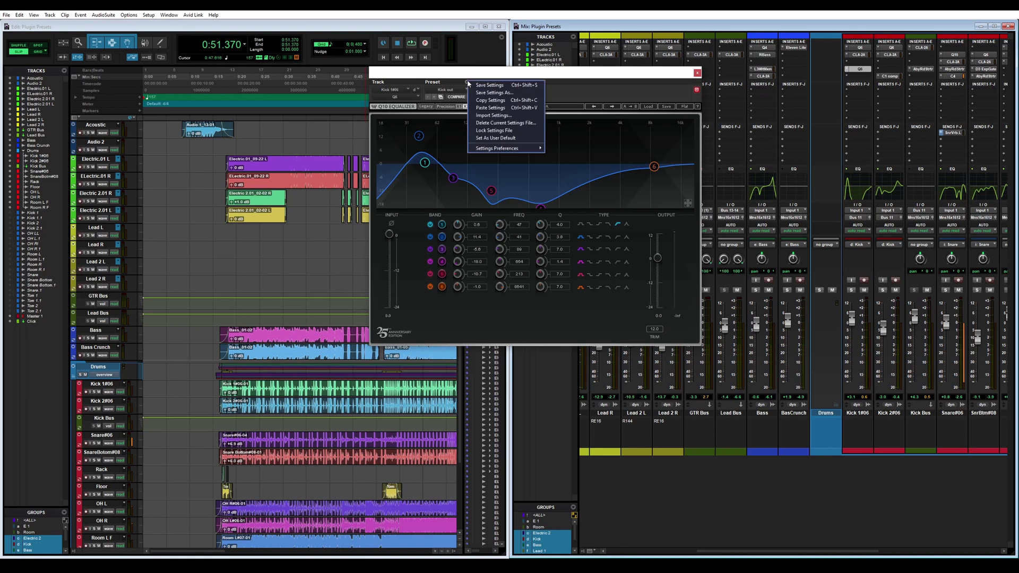
{"action": "mouse_move", "coordinate": [504, 148]}
{"action": "mouse_move", "coordinate": [579, 160]}
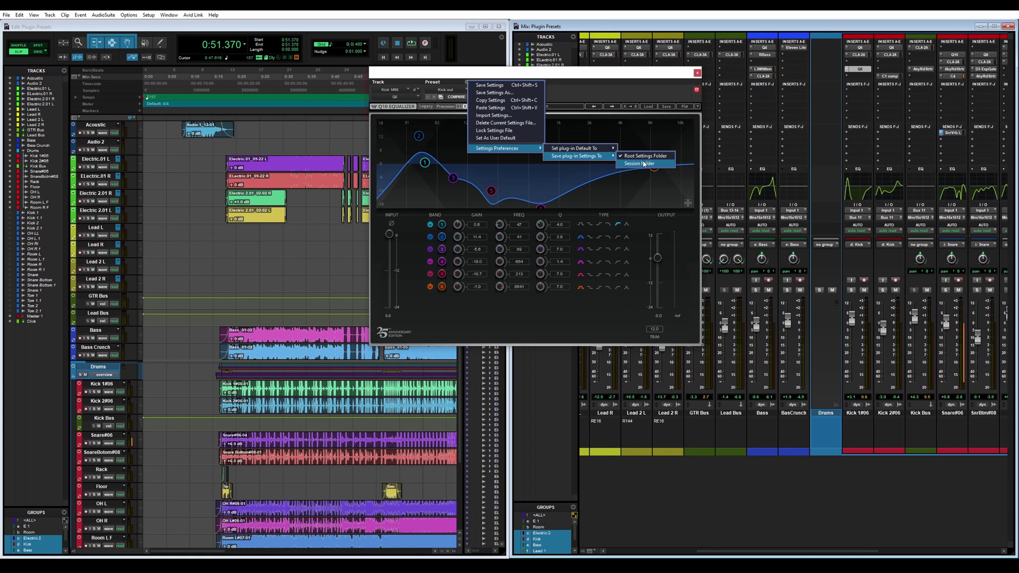
{"action": "left_click", "coordinate": [643, 164]}
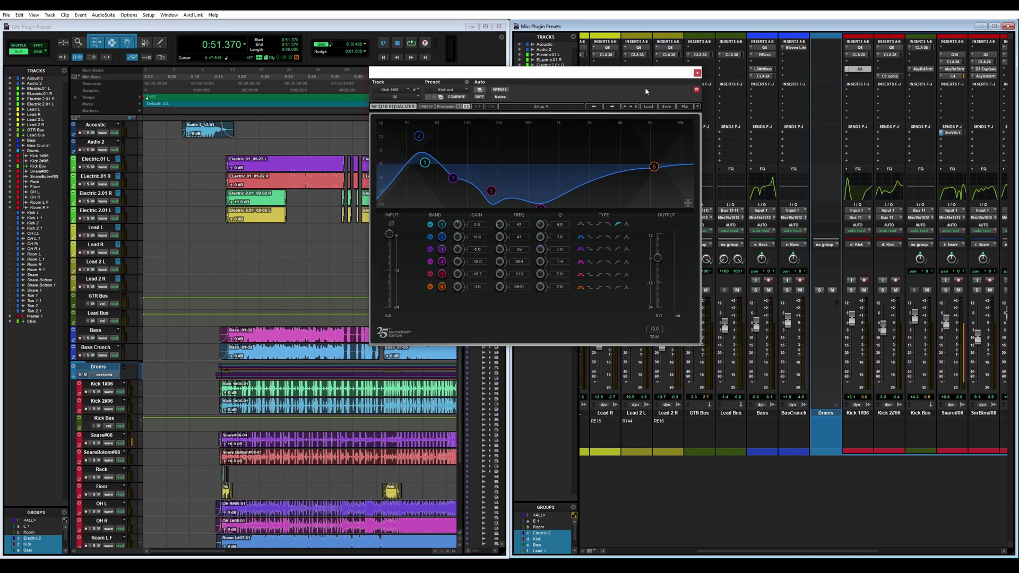